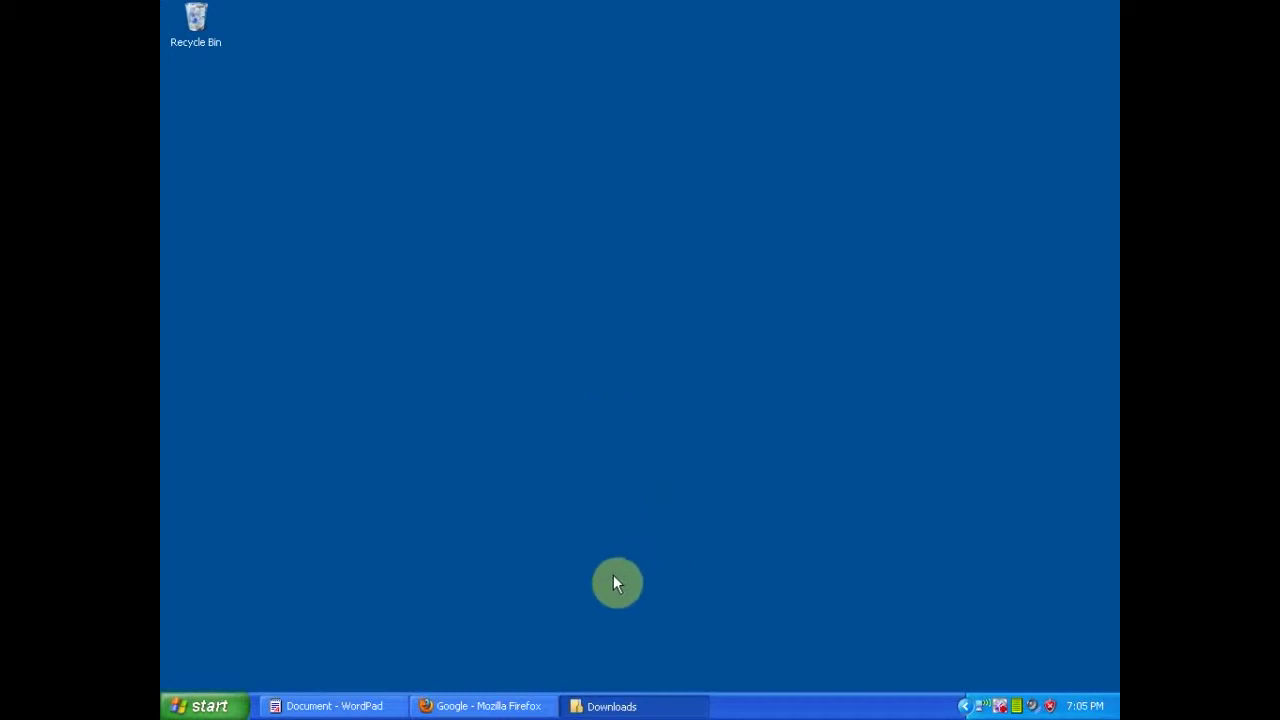
- Copy the Ux Theme Multi Patcher guide link from the notes and load it in Firefox
left_click(474, 708)
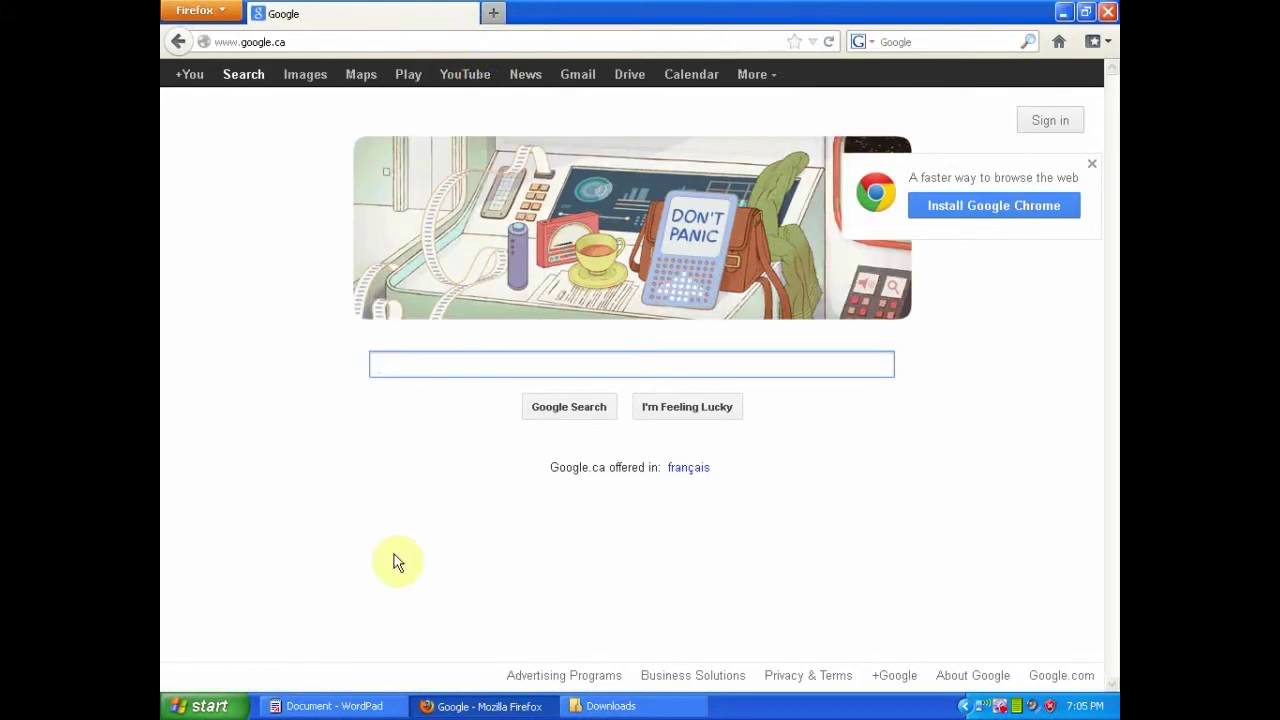
left_click(352, 708)
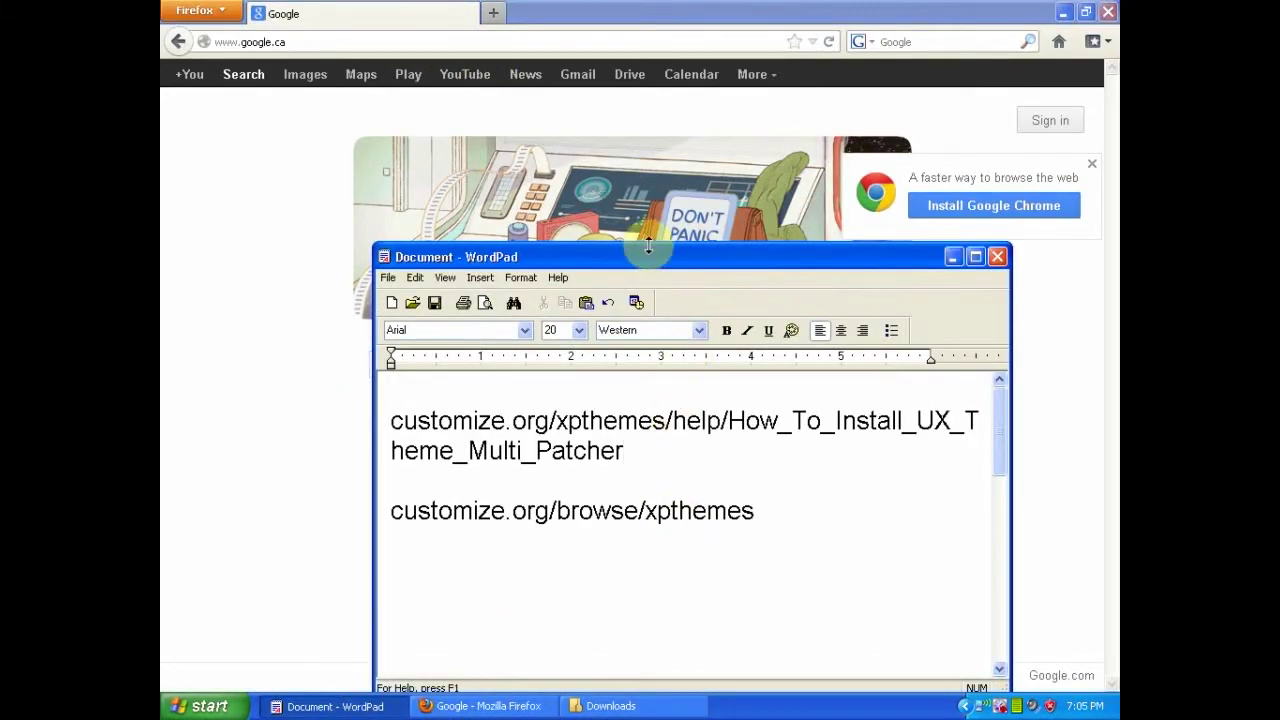
left_click_drag(643, 251, 645, 124)
left_click_drag(382, 290, 680, 354)
key("ctrl+c")
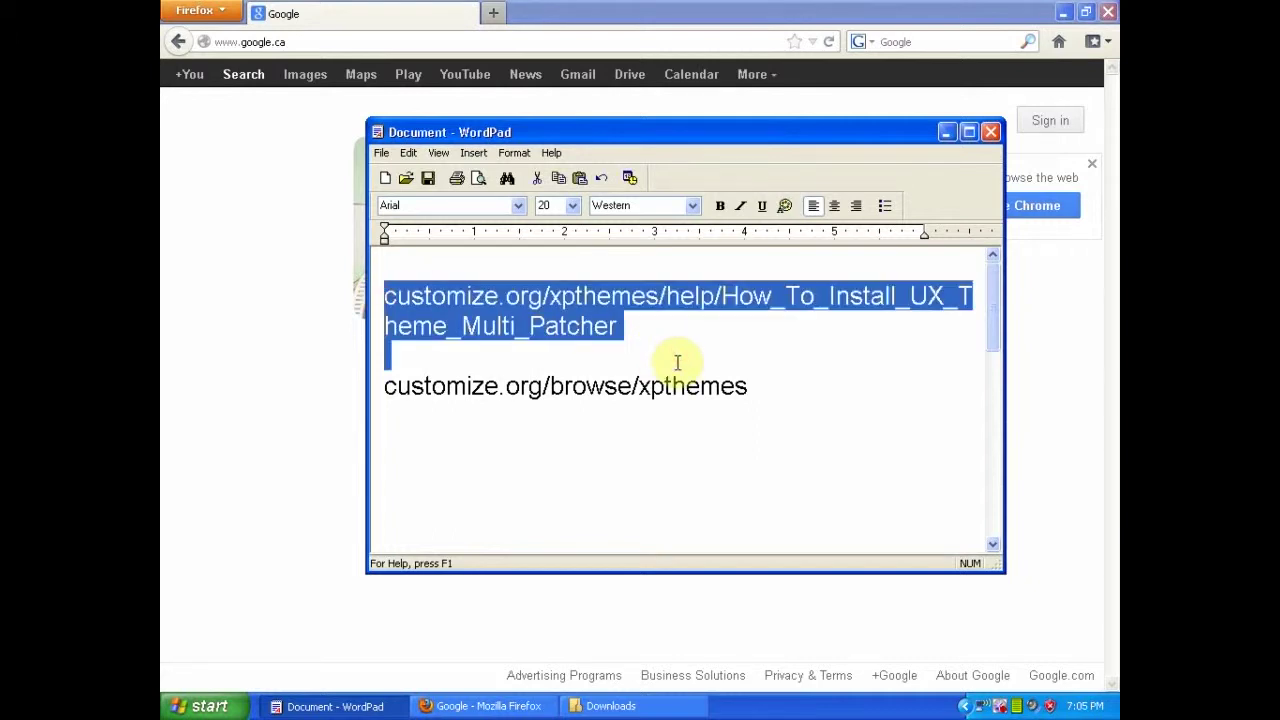
left_click(363, 40)
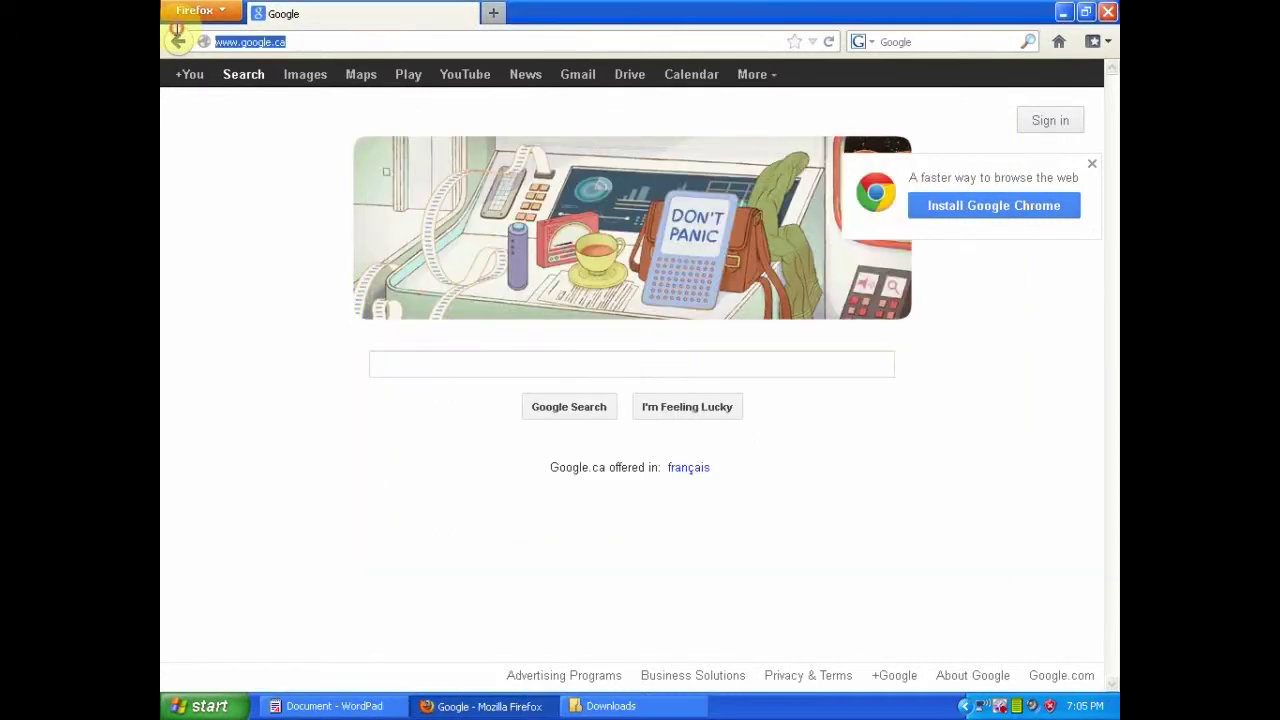
key("ctrl+v")
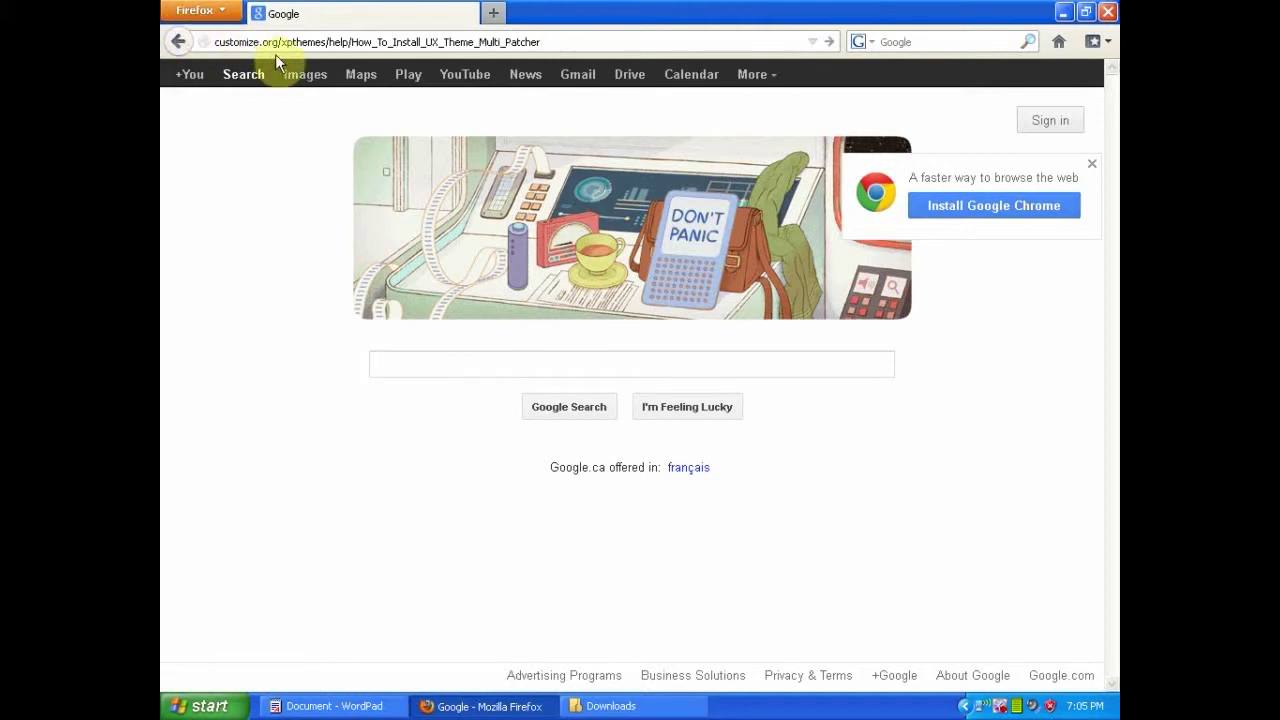
key("Return")
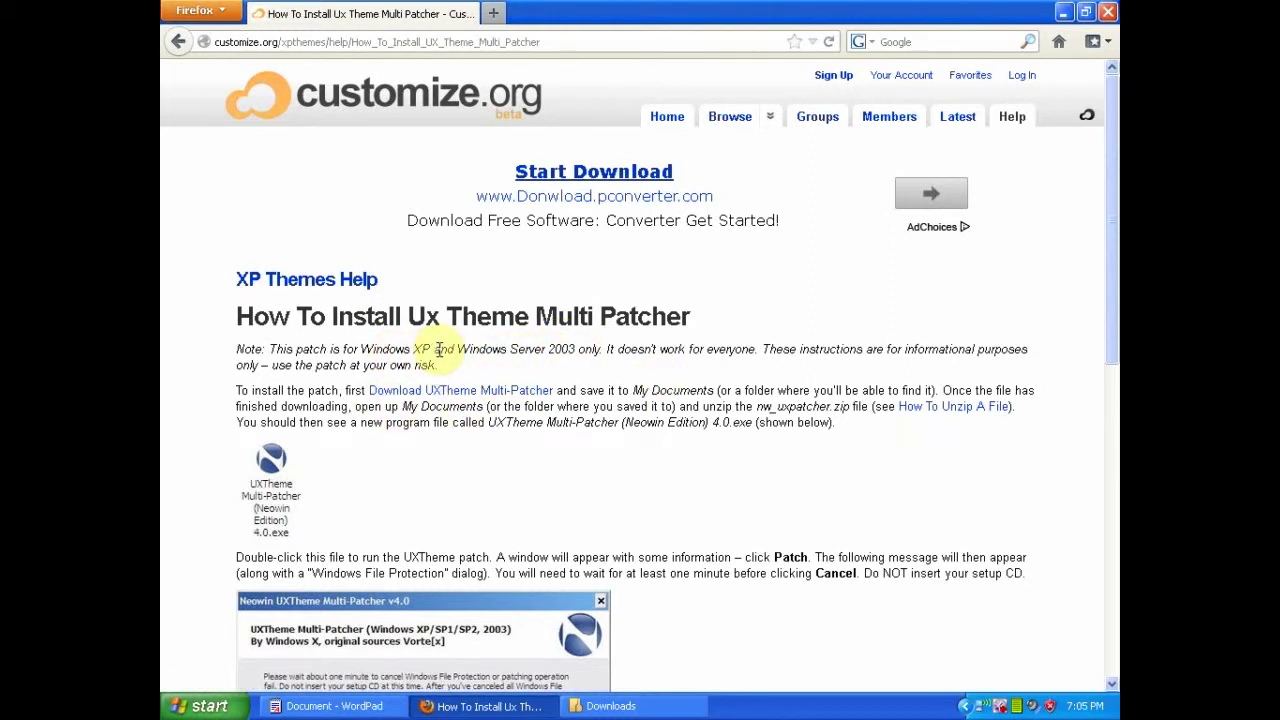
- Scroll down to the Windows XP SP2 & 3 section and open the updated UXTheme Patcher link
scroll(443, 423, "down", 8)
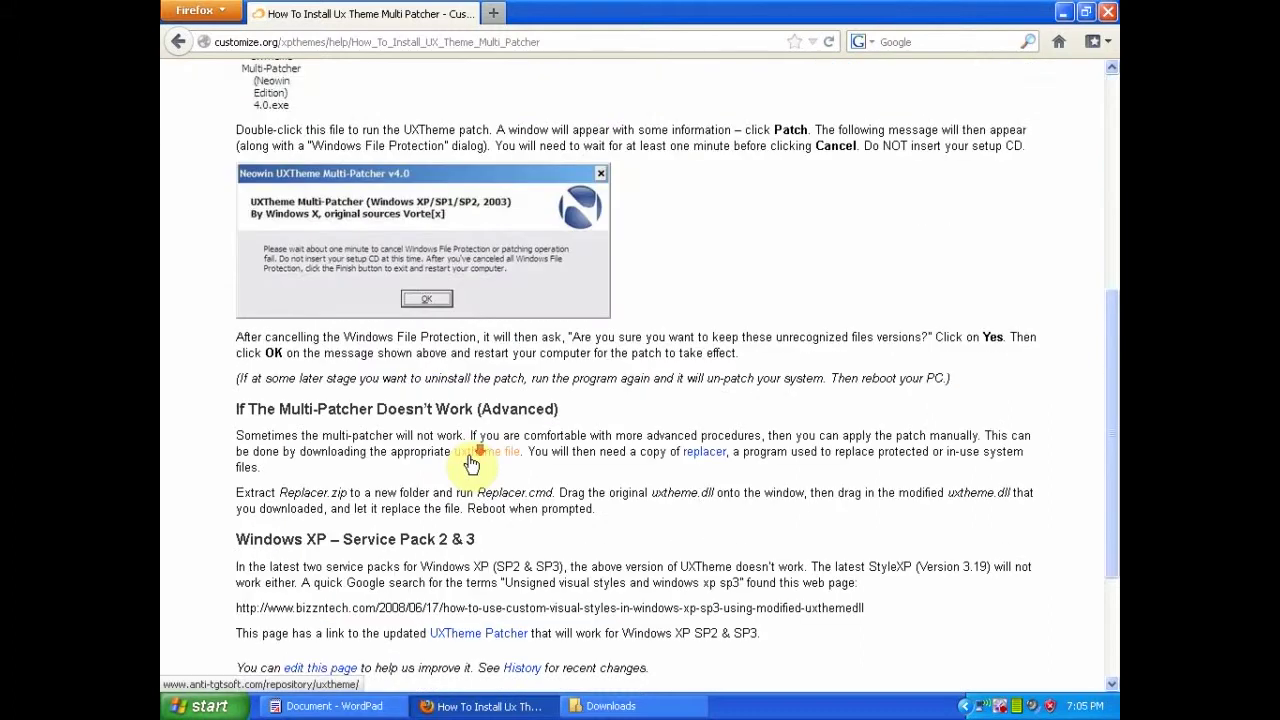
scroll(474, 465, "down", 3)
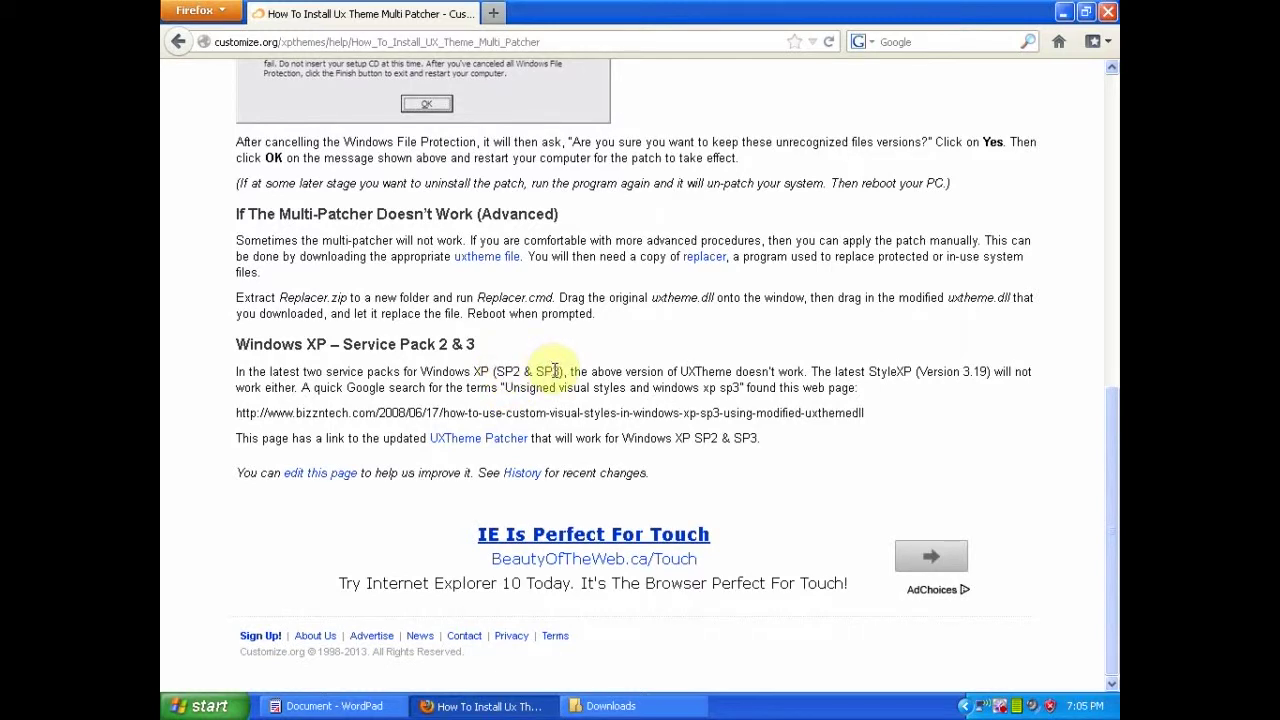
left_click(491, 446)
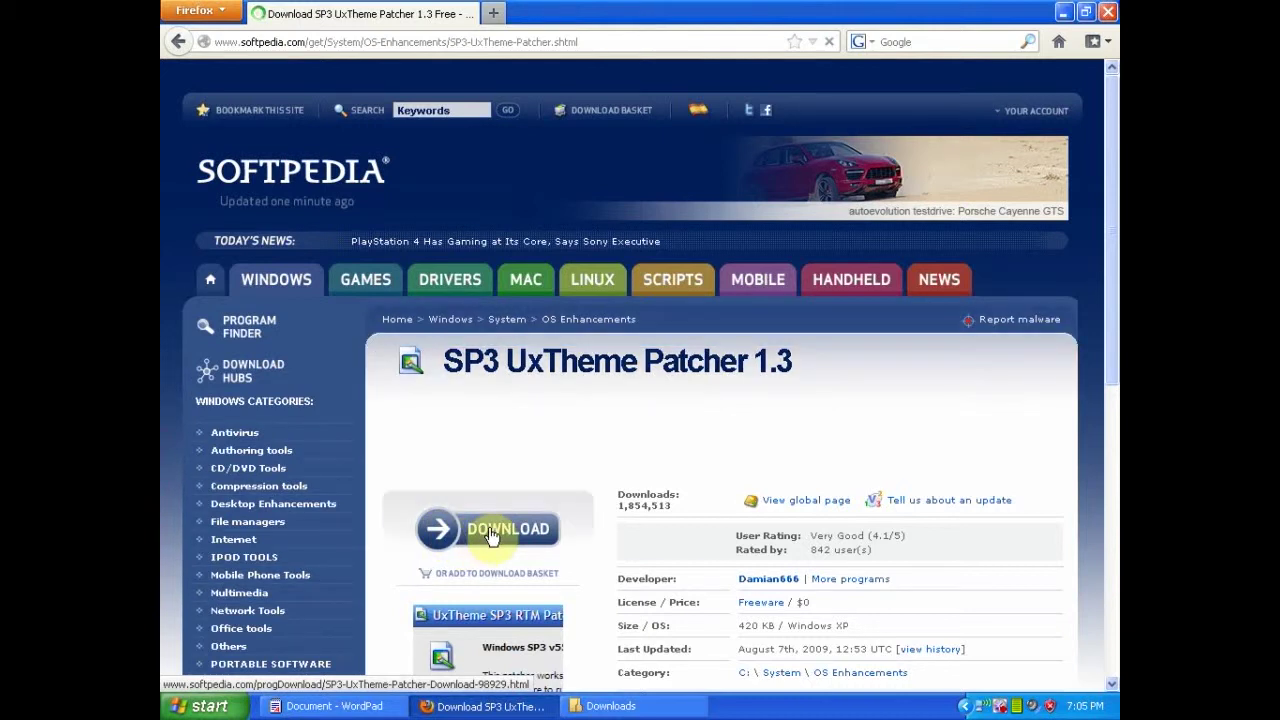
- Go to Softpedia's download page for the patcher and choose the Softpedia Mirror (US)
left_click(491, 536)
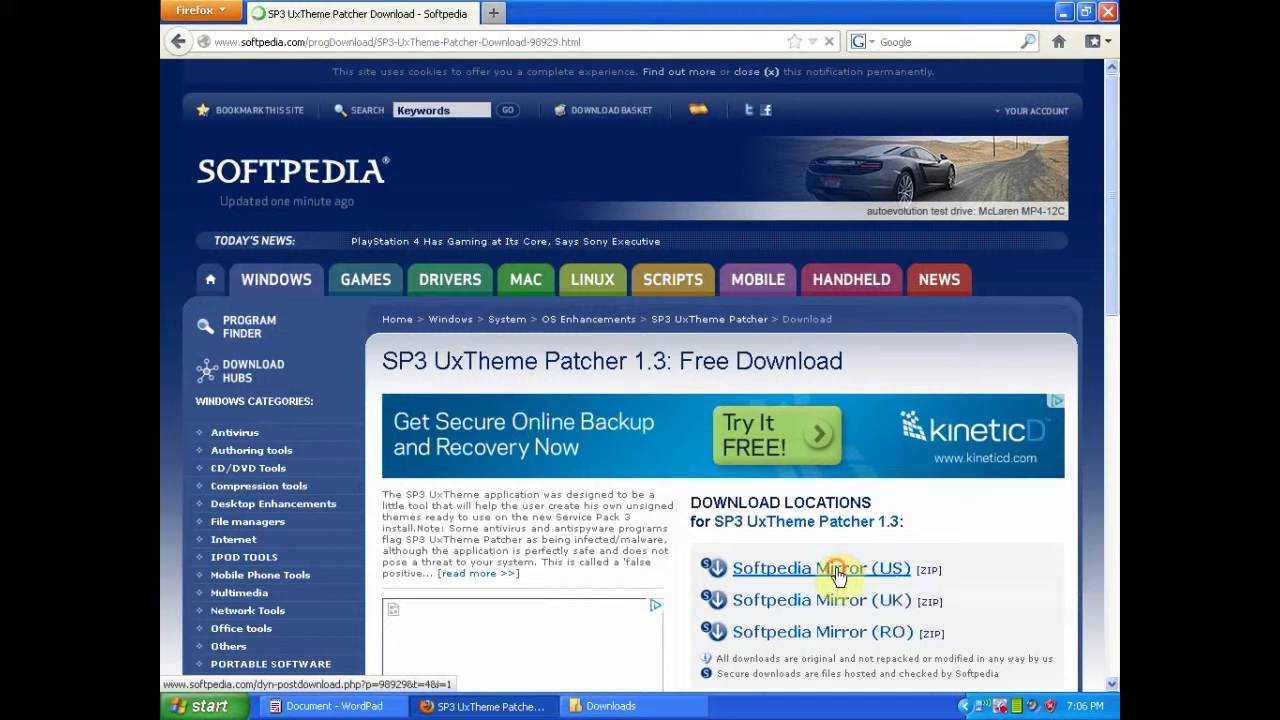
left_click(826, 577)
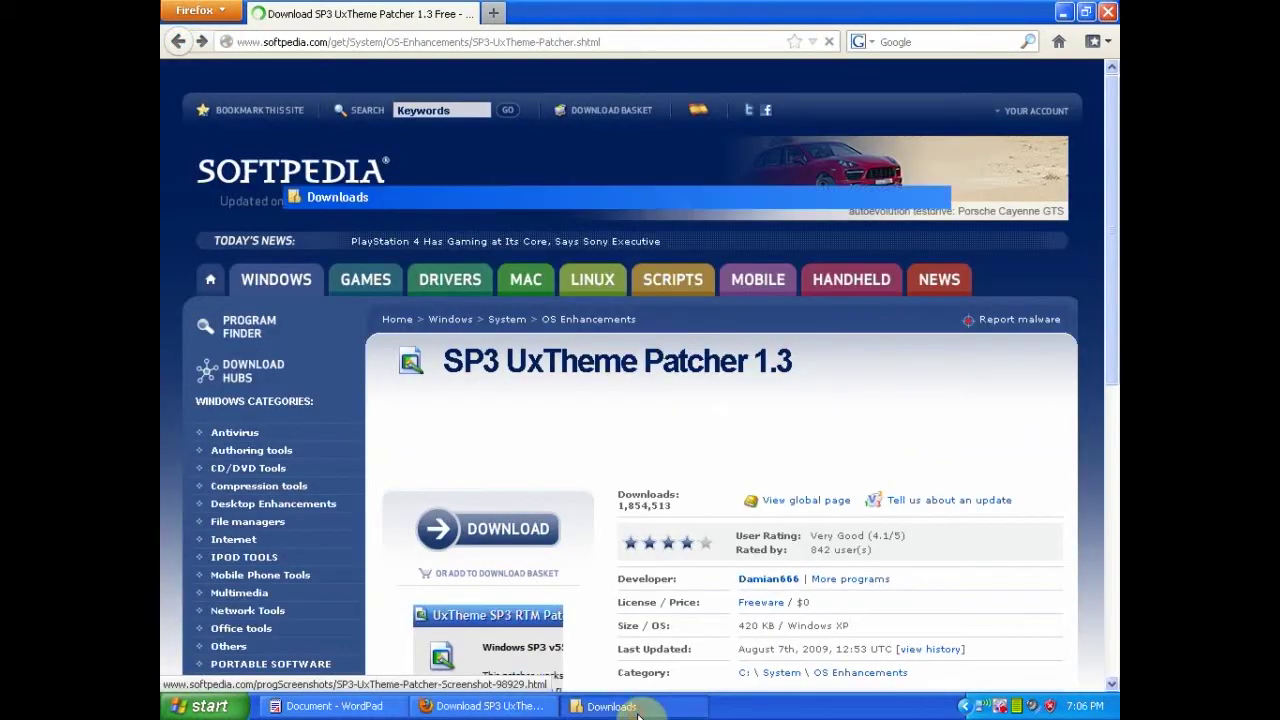
- Extract the UXTender zip into Downloads and run the extracted UXTender application
left_click(490, 246)
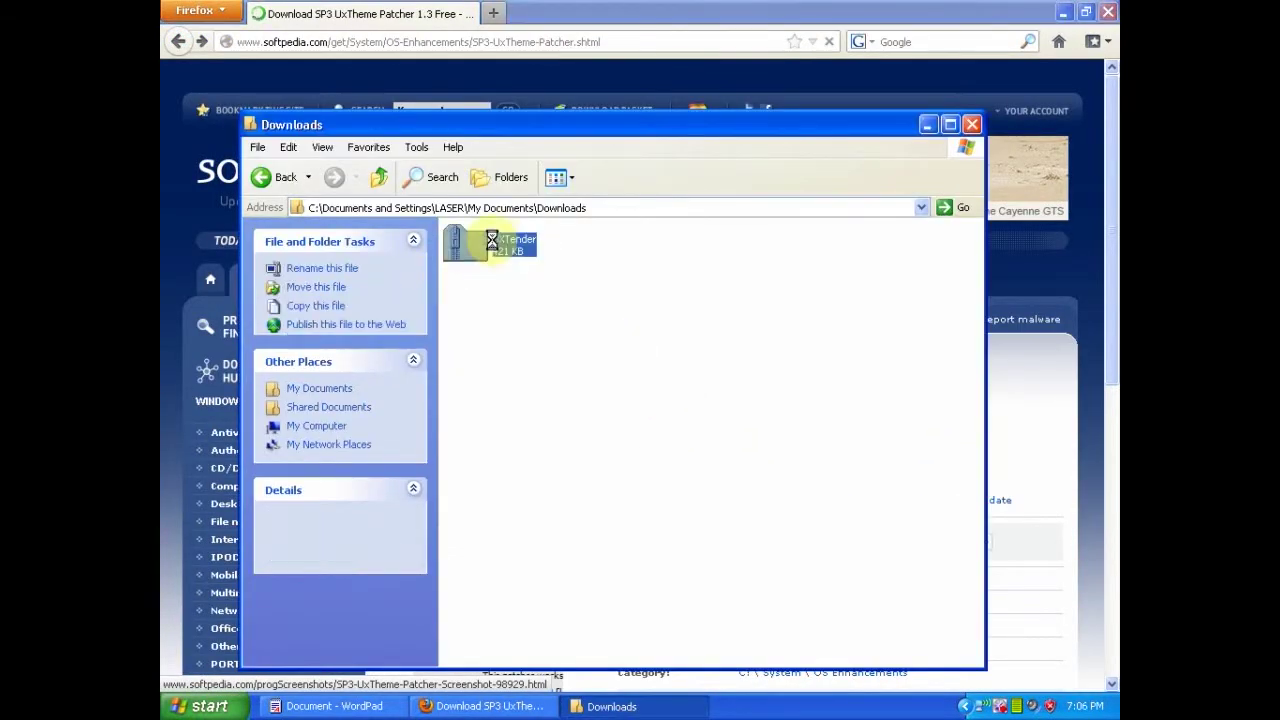
right_click(493, 241)
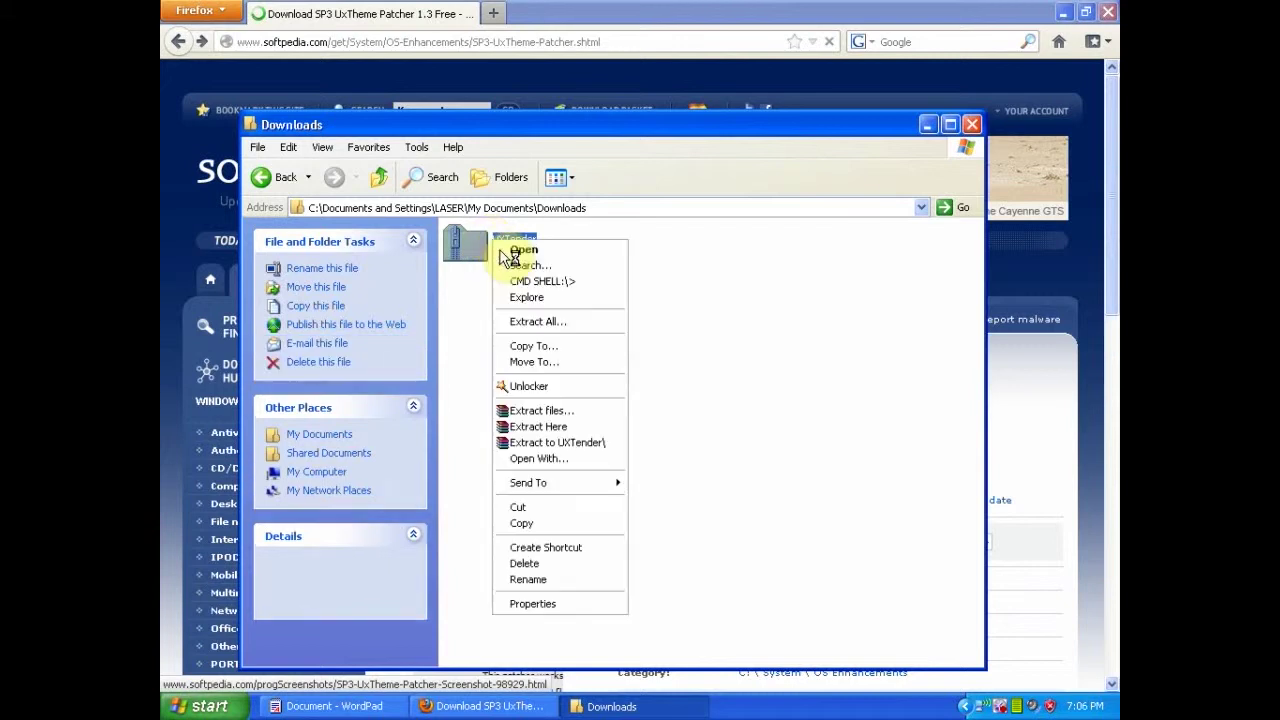
left_click(584, 428)
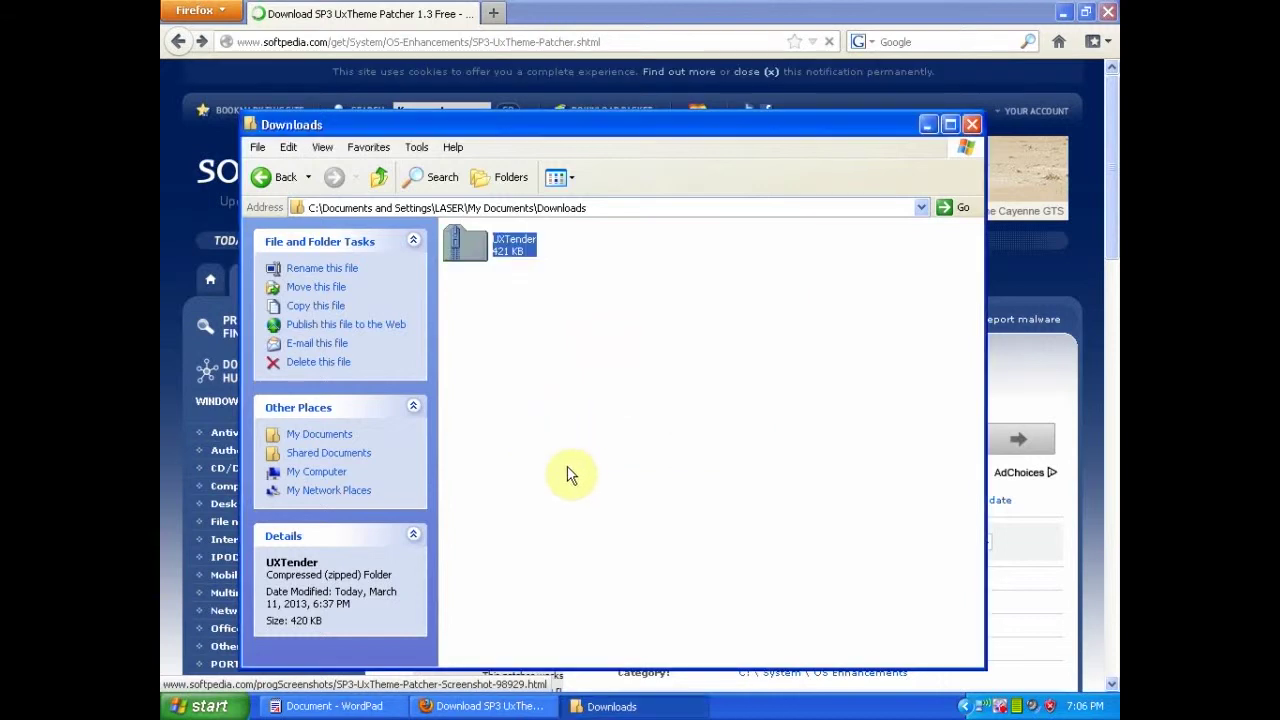
left_click(505, 401)
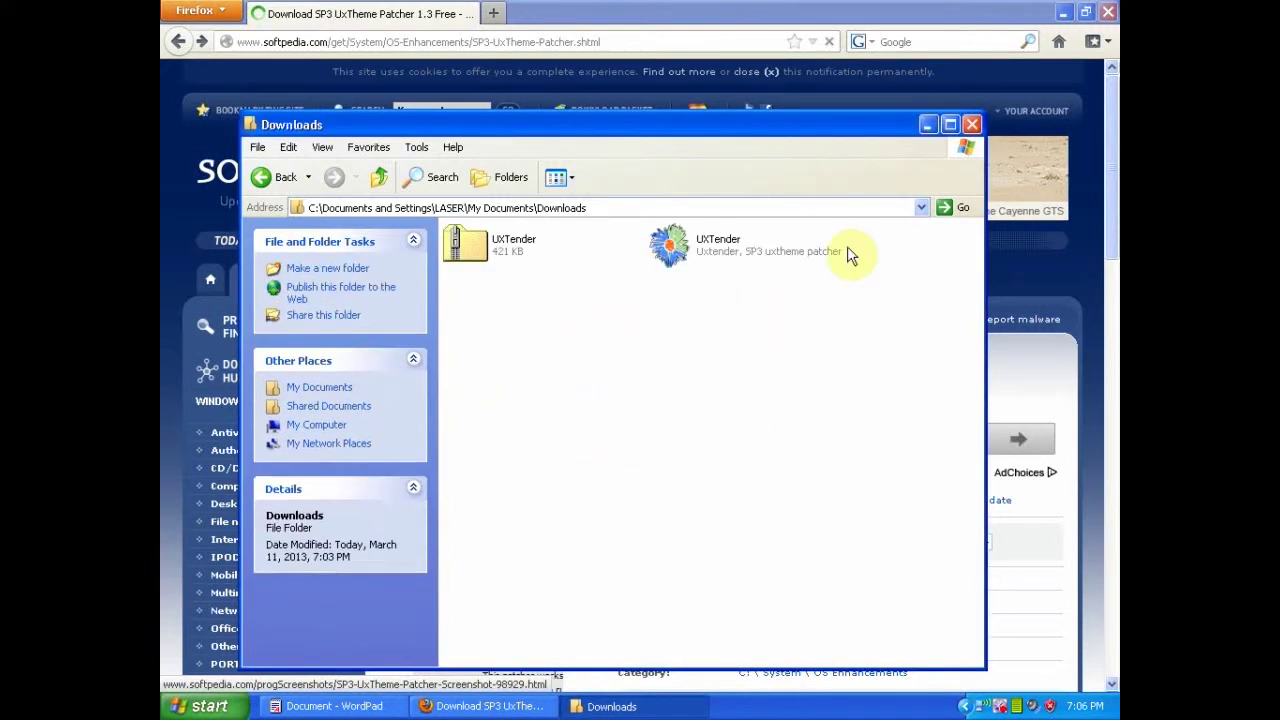
double_click(688, 255)
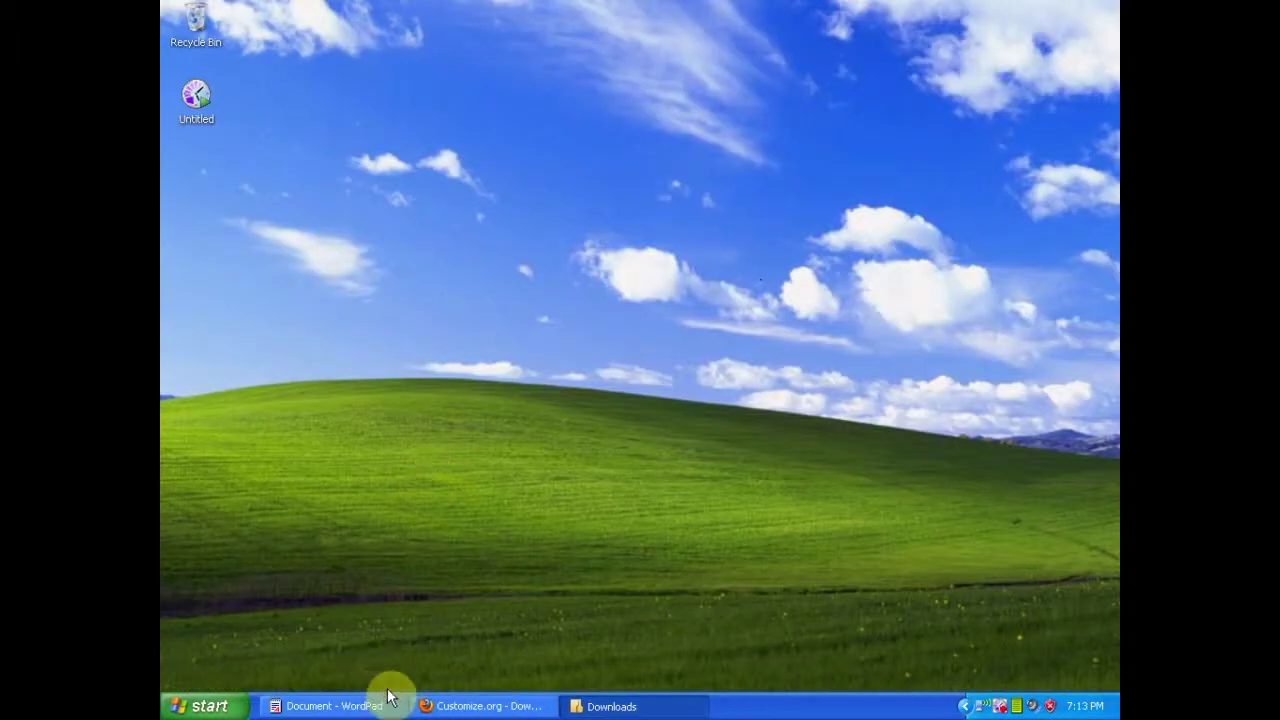
- Bring the customize.org Firefox window back to the front
left_click(462, 707)
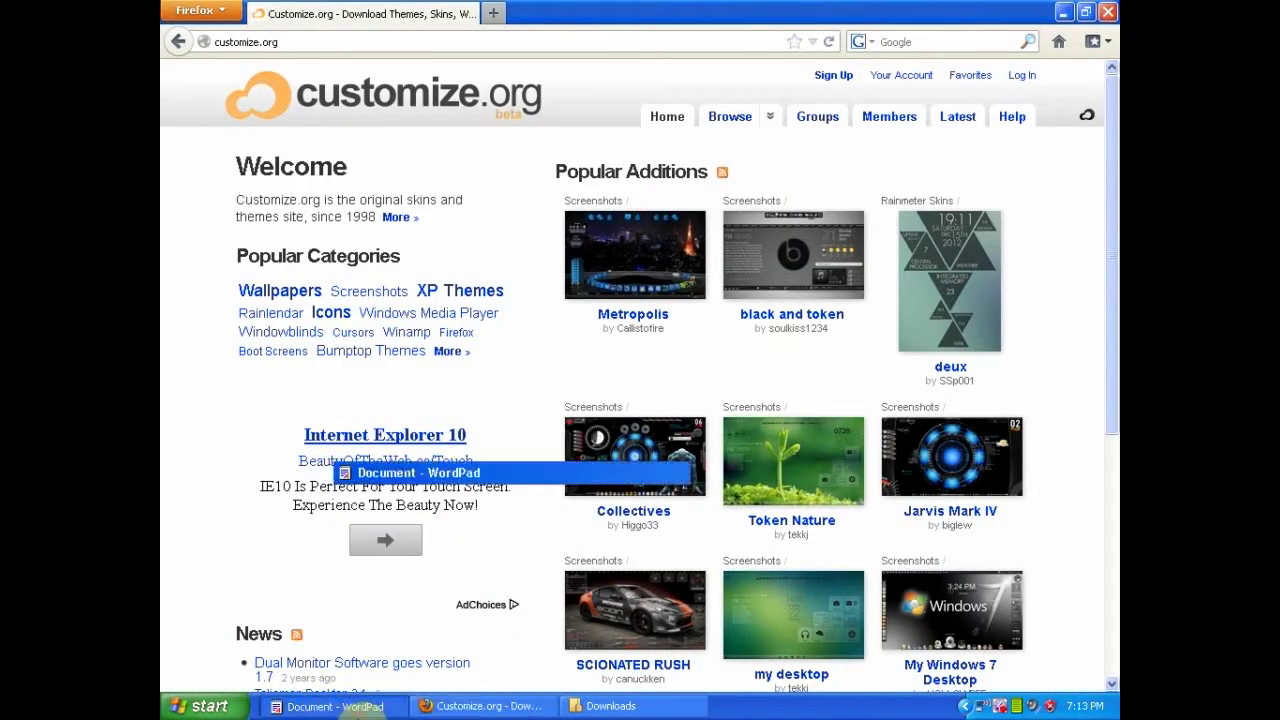
- Paste the customize.org/browse/xpthemes address from the notes into Firefox and load it
left_click(335, 706)
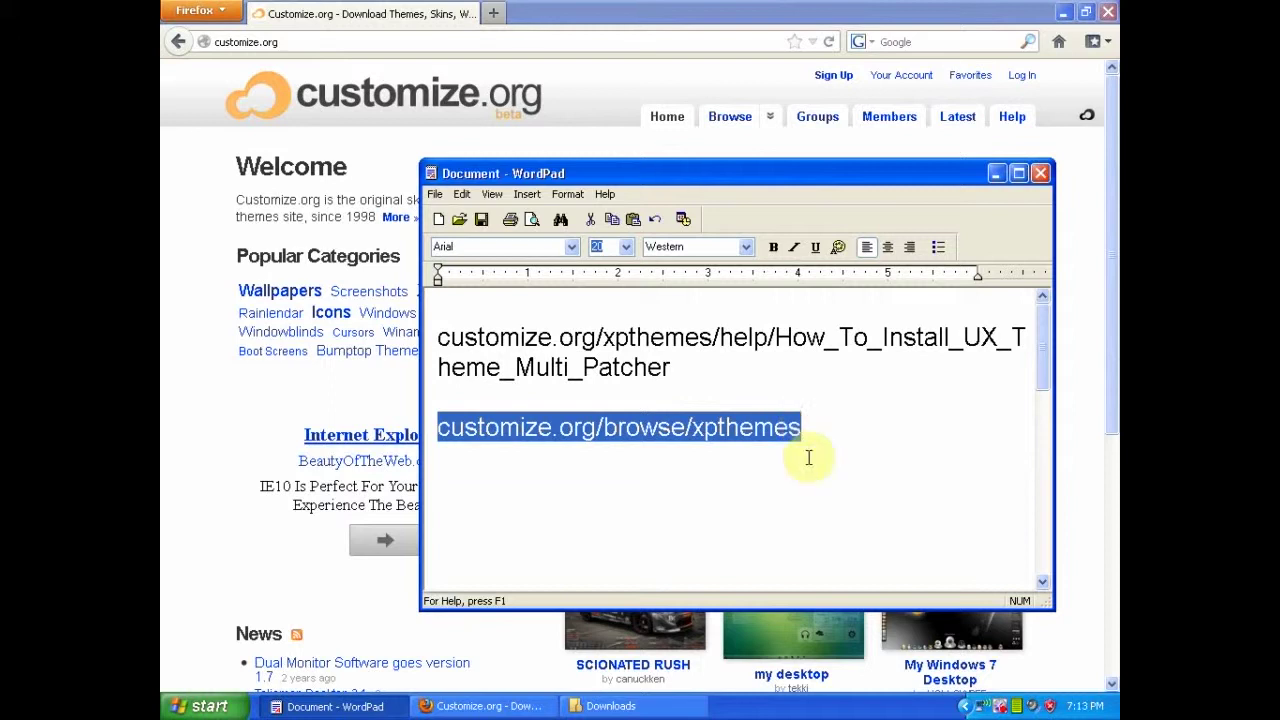
left_click(995, 173)
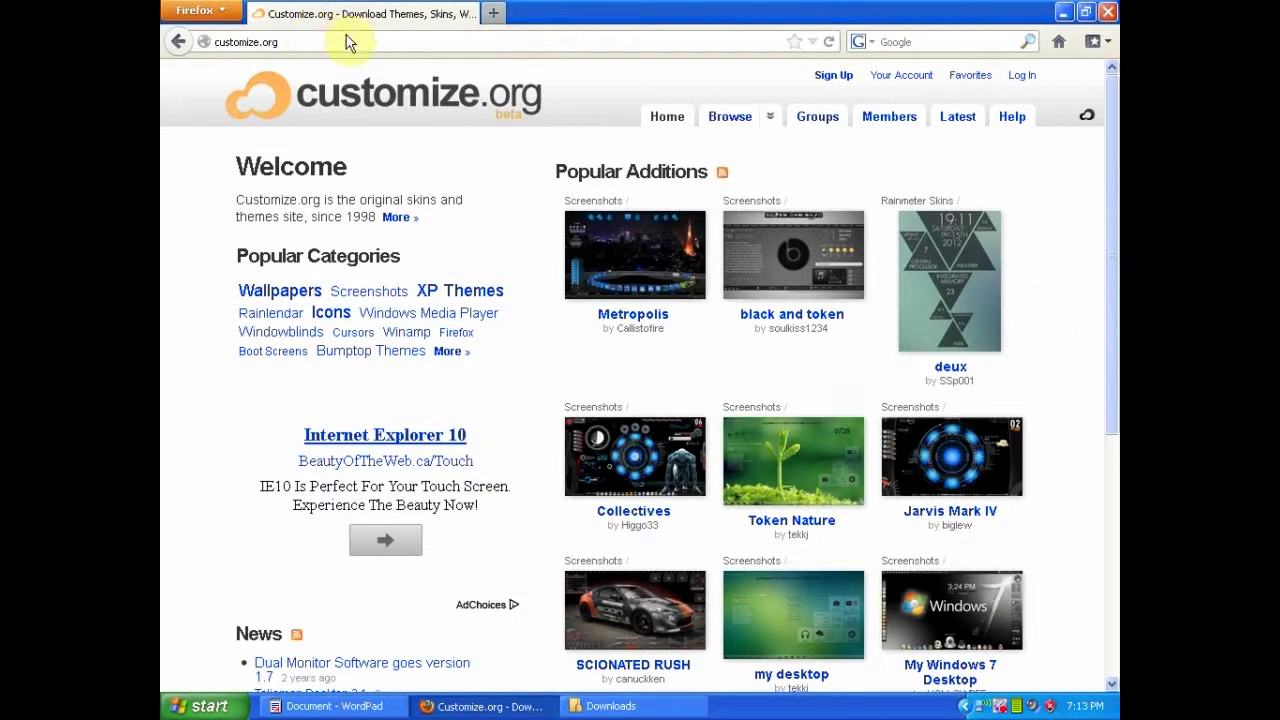
left_click(248, 42)
key("ctrl+v")
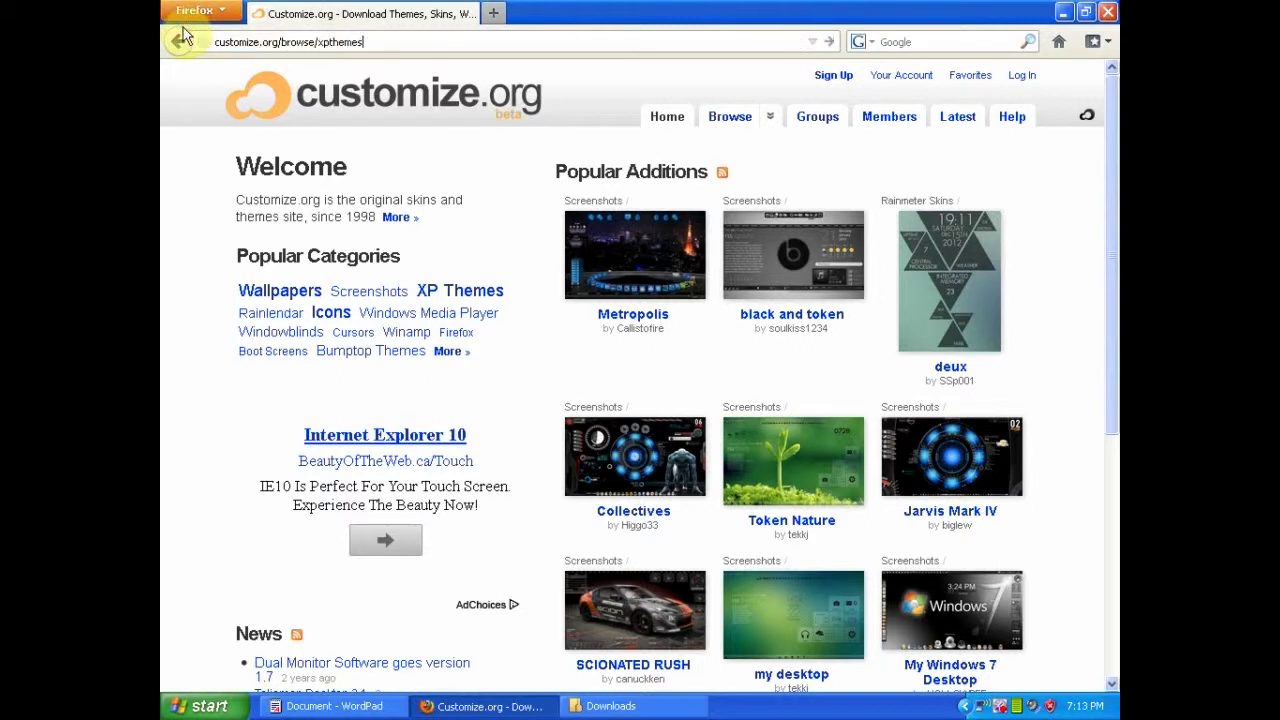
key("Return")
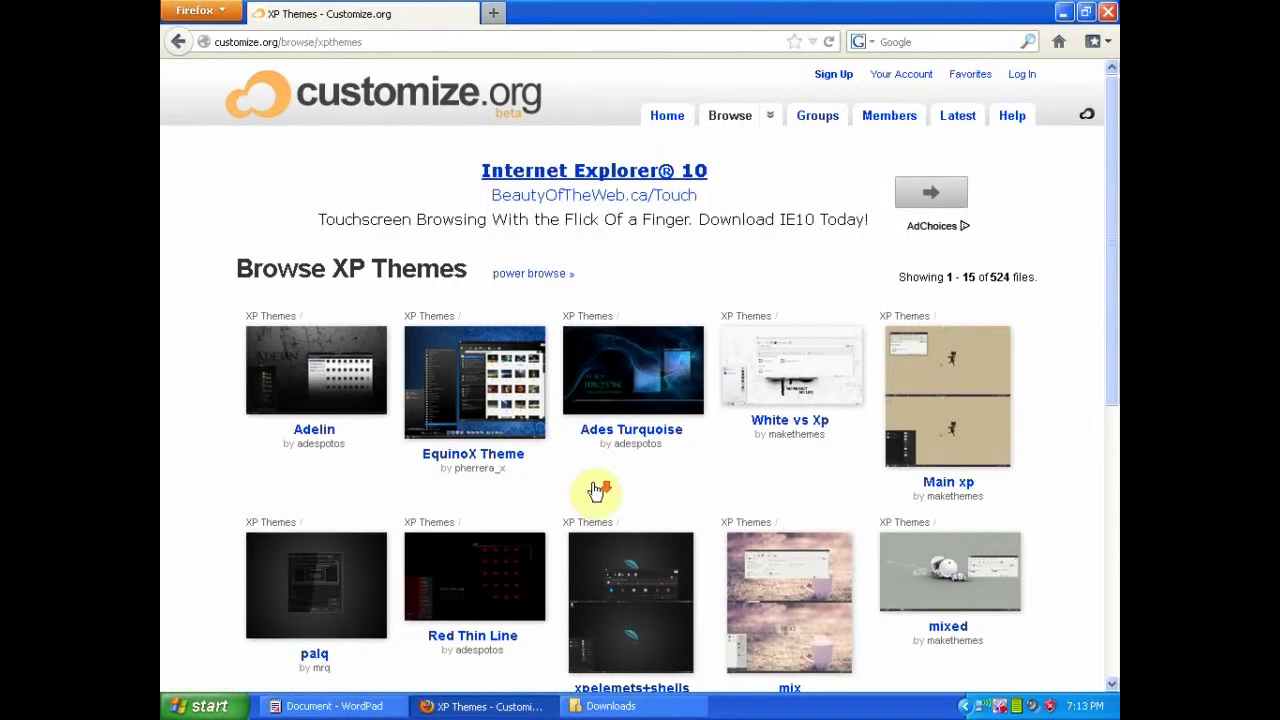
- Reach the plaq theme's download page offering plaq.7z, then minimize Firefox
scroll(600, 492, "down", 4)
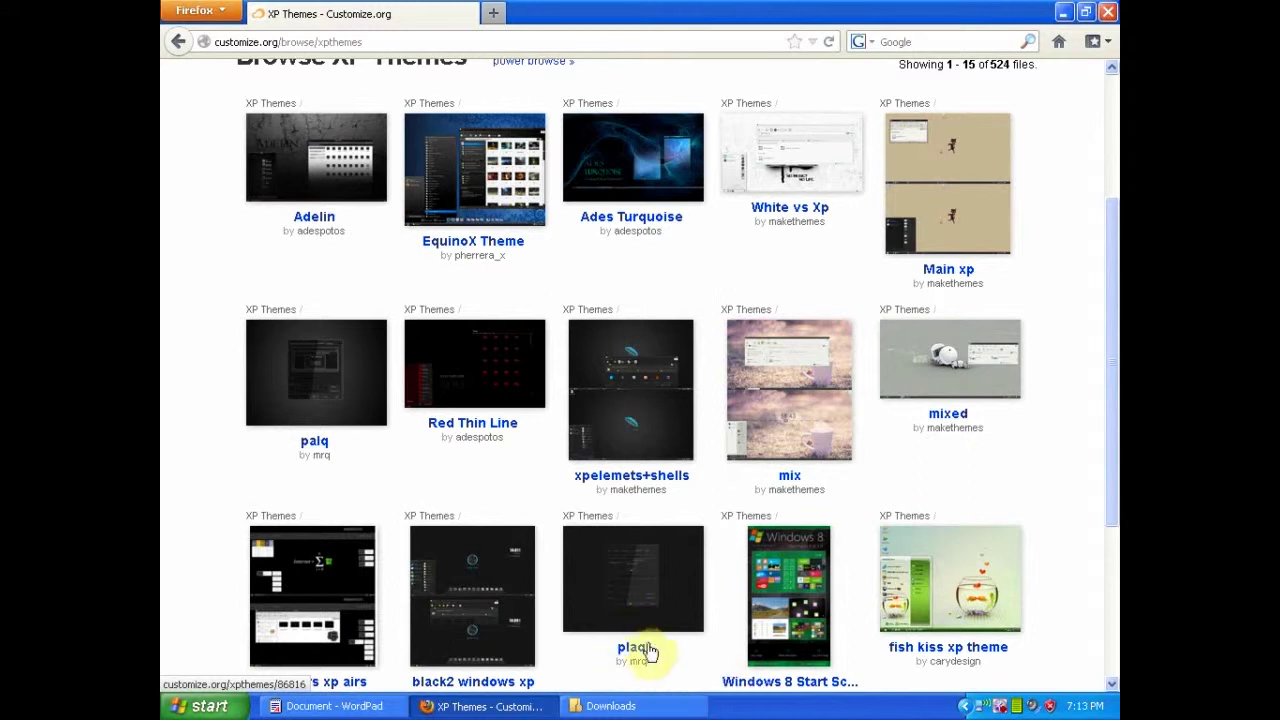
left_click(633, 652)
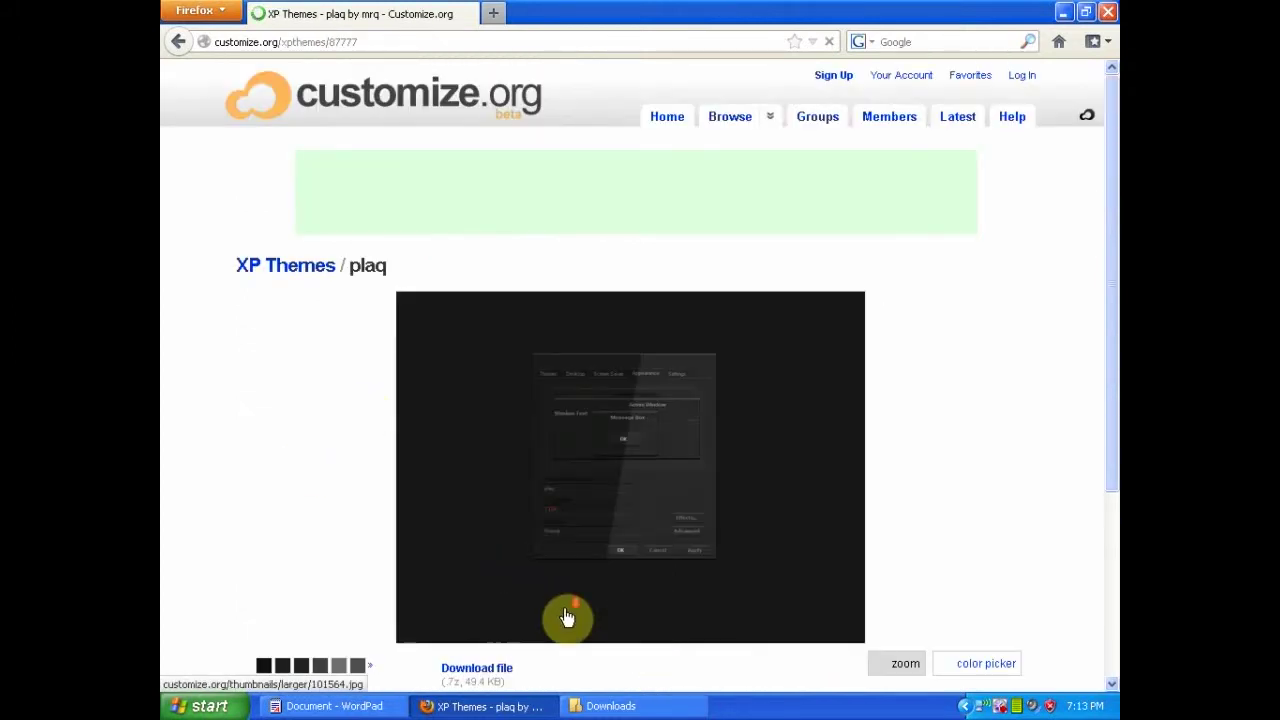
scroll(569, 614, "down", 4)
left_click(490, 455)
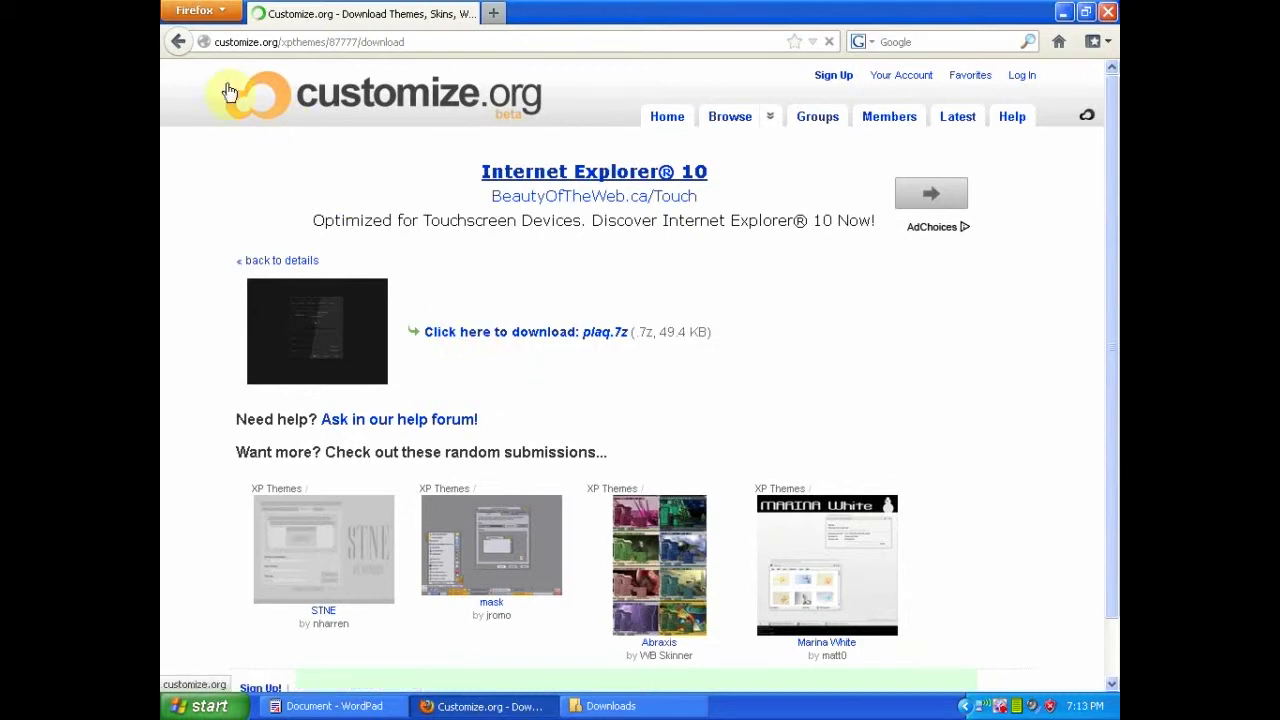
left_click(1064, 13)
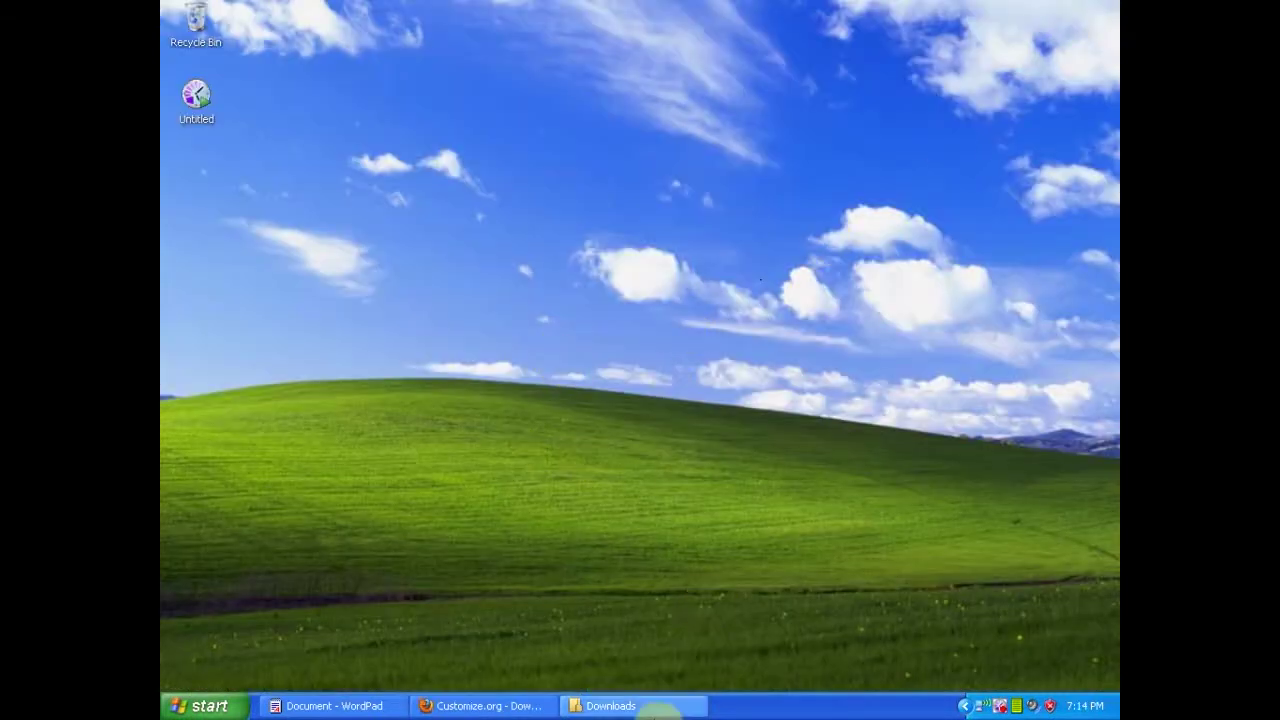
- Restore the Downloads window and extract the Vista_Theme archive there
left_click(632, 706)
left_click_drag(637, 206, 496, 44)
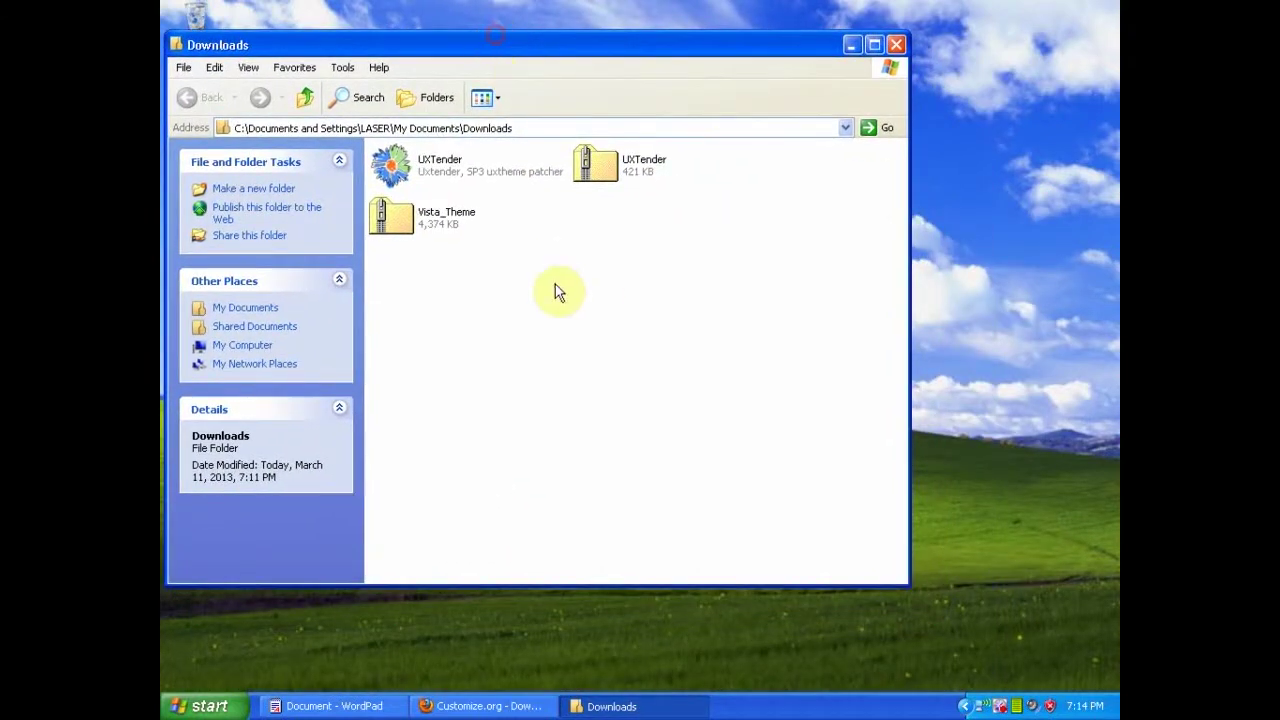
left_click(435, 230)
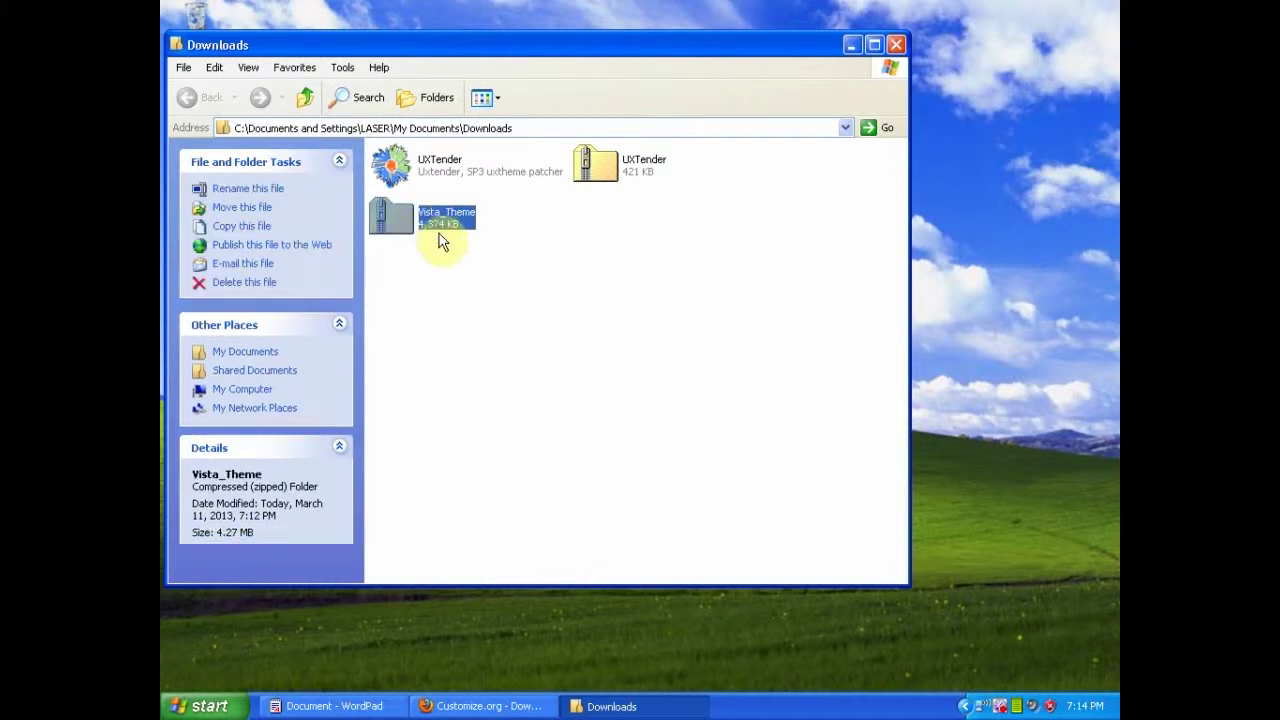
right_click(434, 226)
left_click(518, 414)
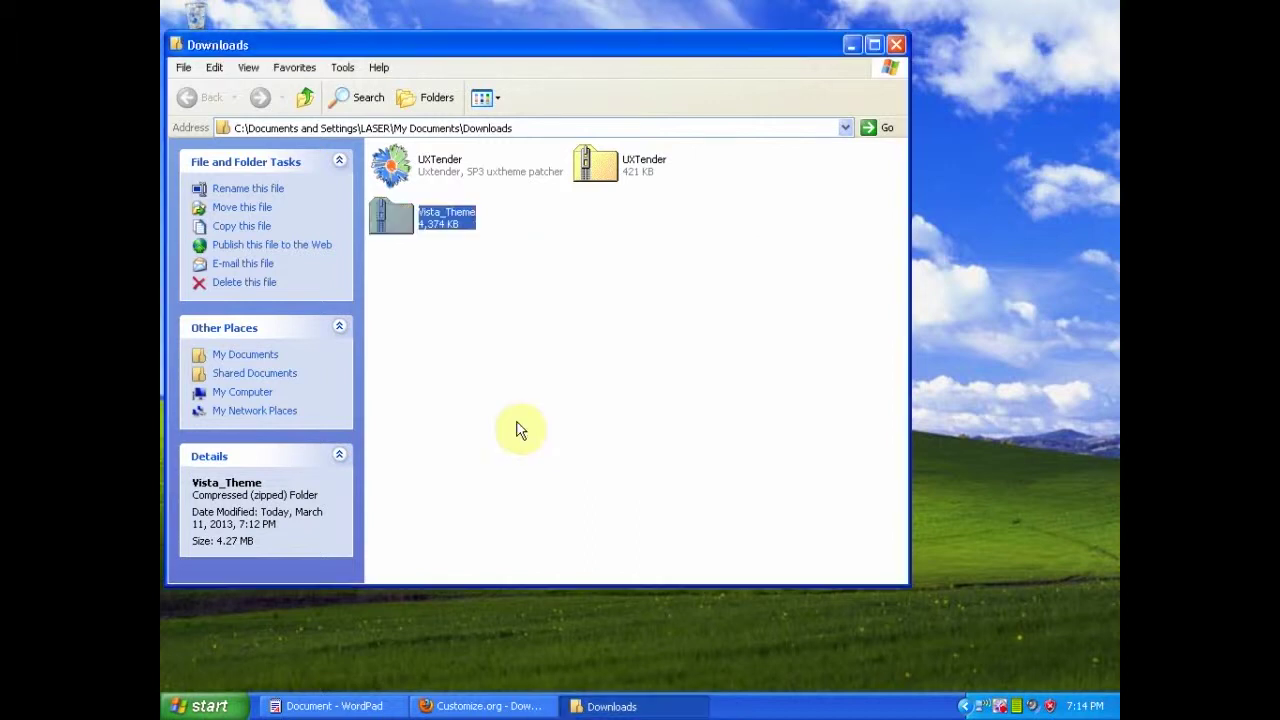
- Open the extracted Vista Ultimate folder and its visual style file
left_click_drag(514, 420, 637, 371)
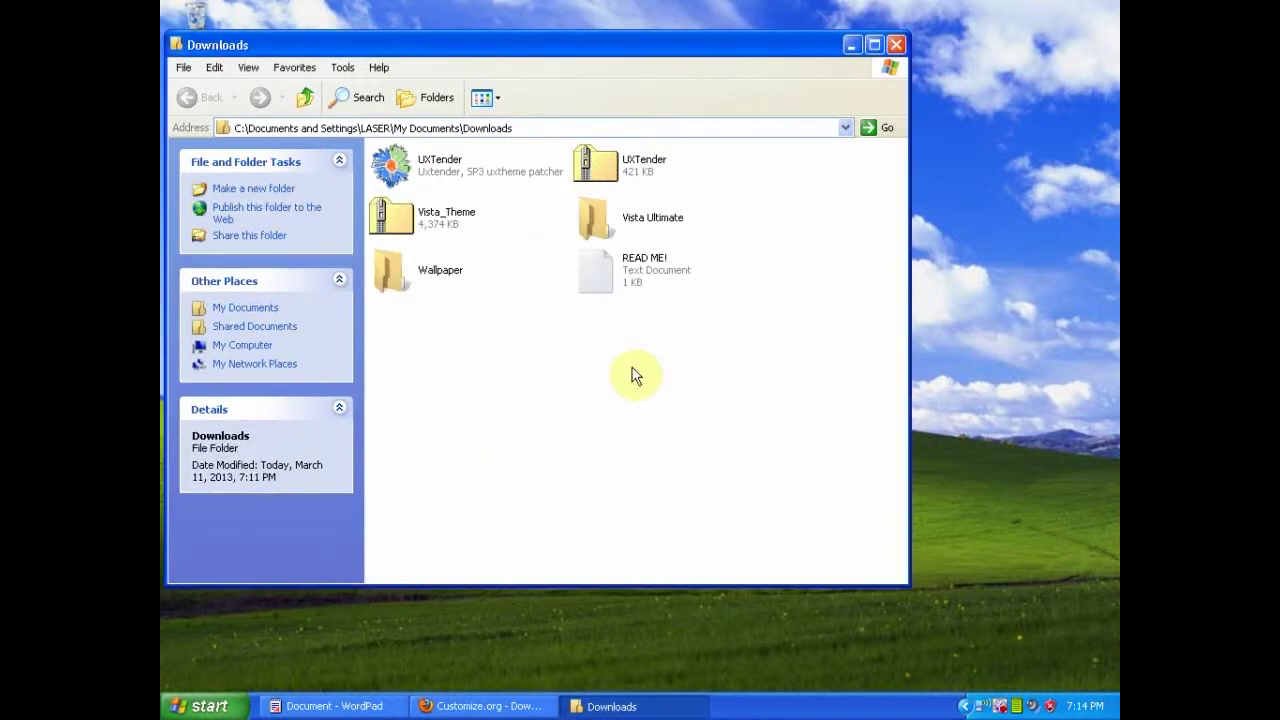
double_click(627, 226)
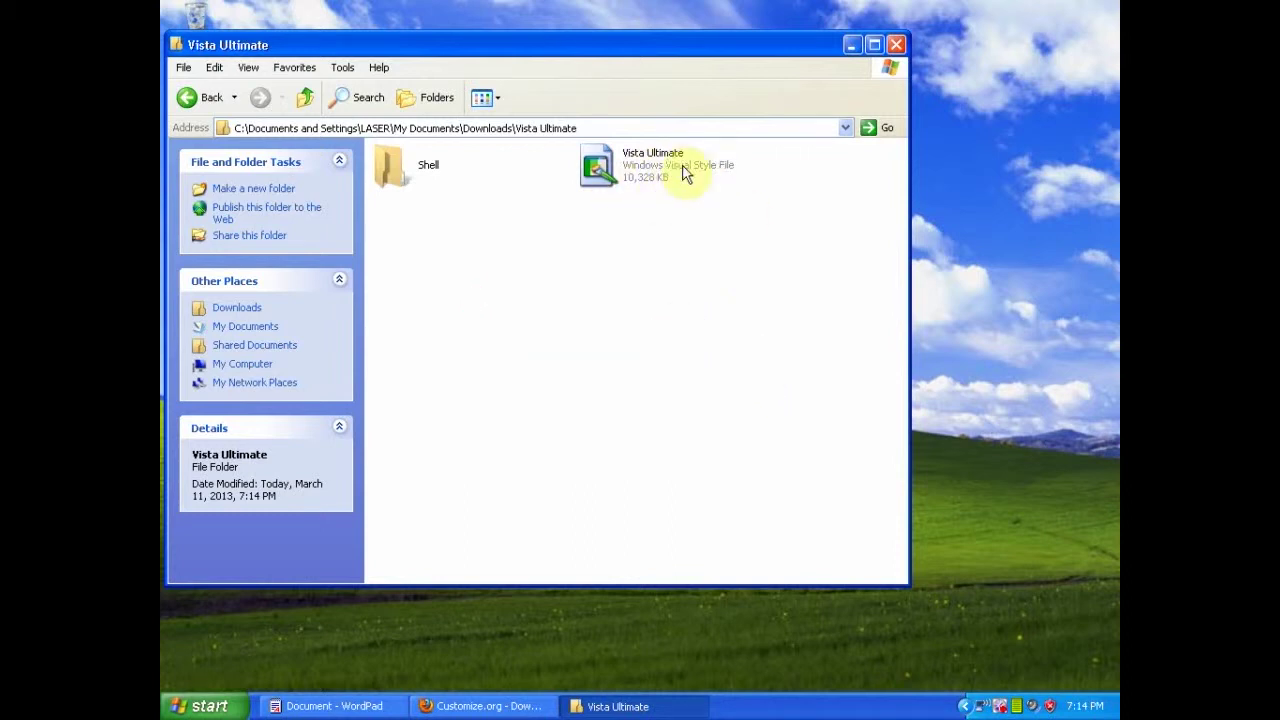
double_click(632, 168)
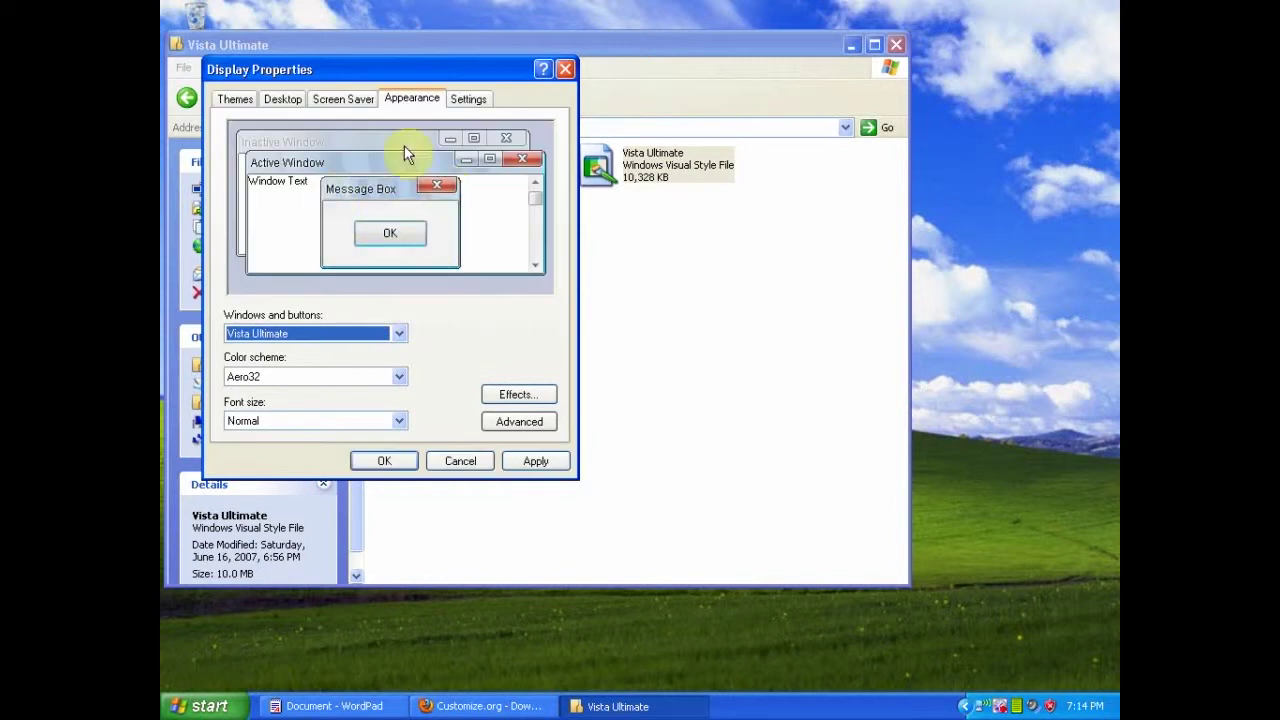
- Confirm the Vista Ultimate style with the Aero32 colour scheme in Display Properties
left_click(405, 462)
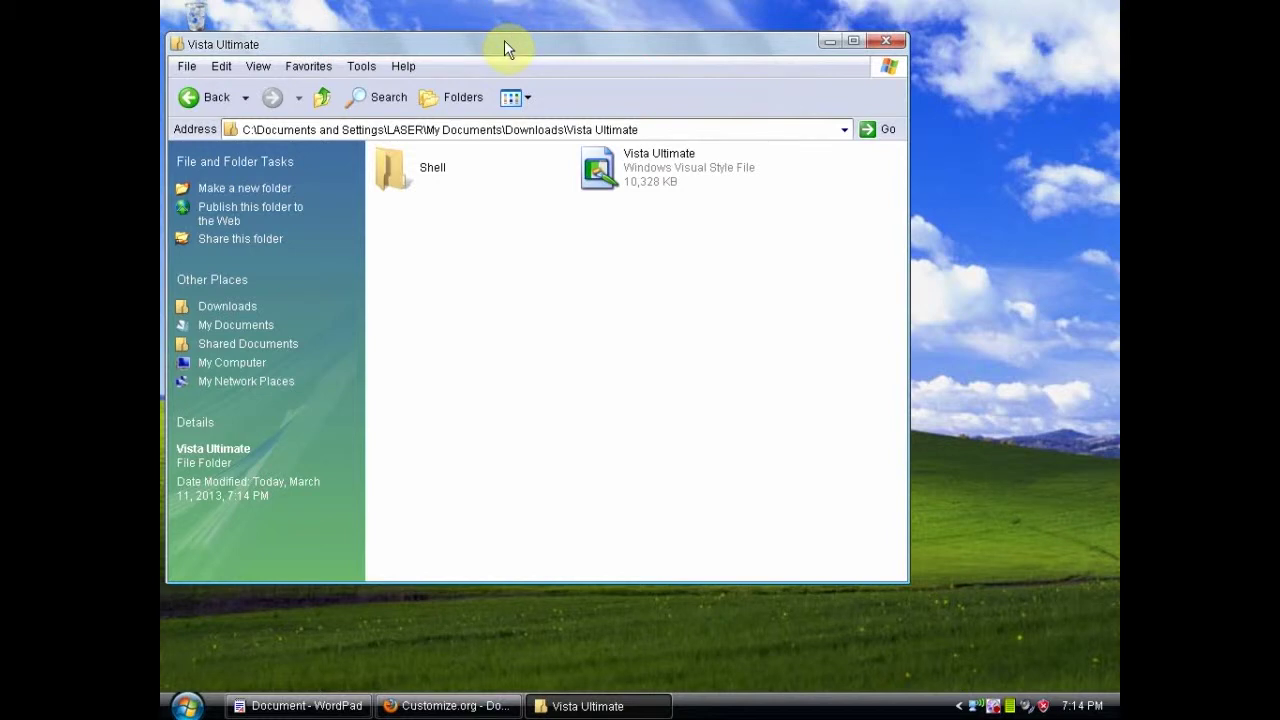
mouse_move(504, 40)
left_mouse_down()
mouse_move(620, 63)
mouse_move(501, 40)
left_mouse_up()
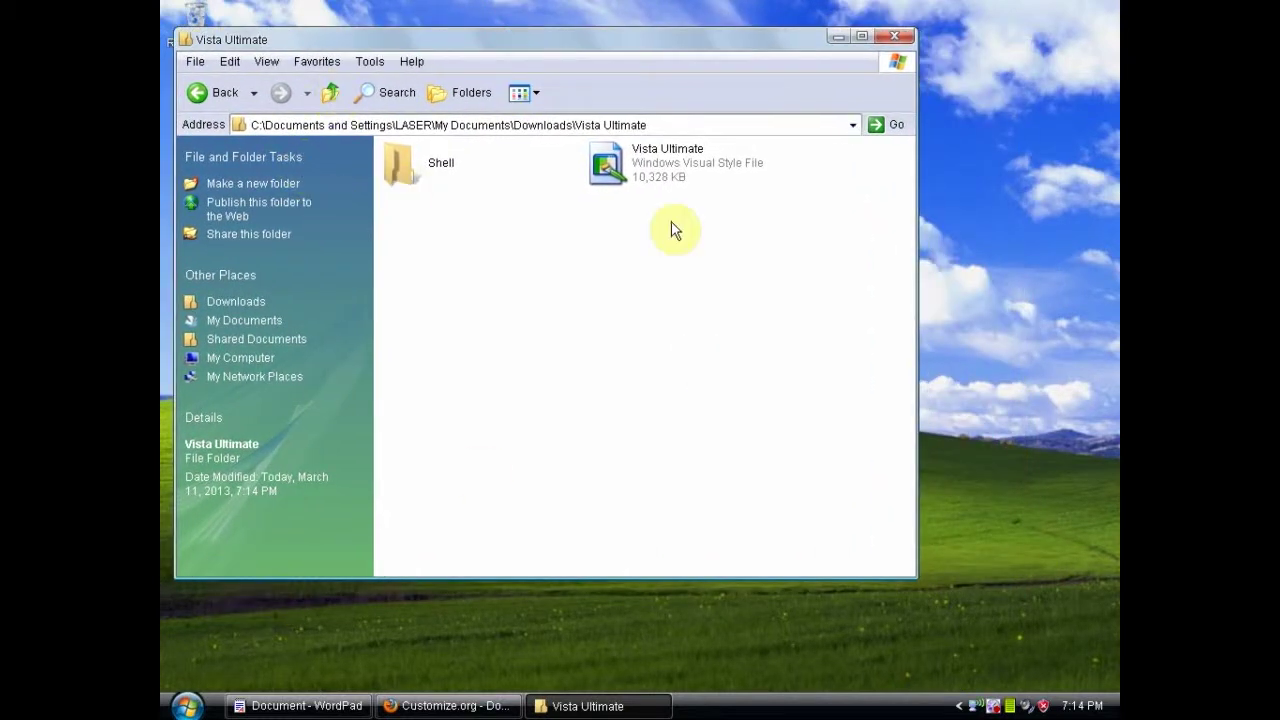
left_click(187, 709)
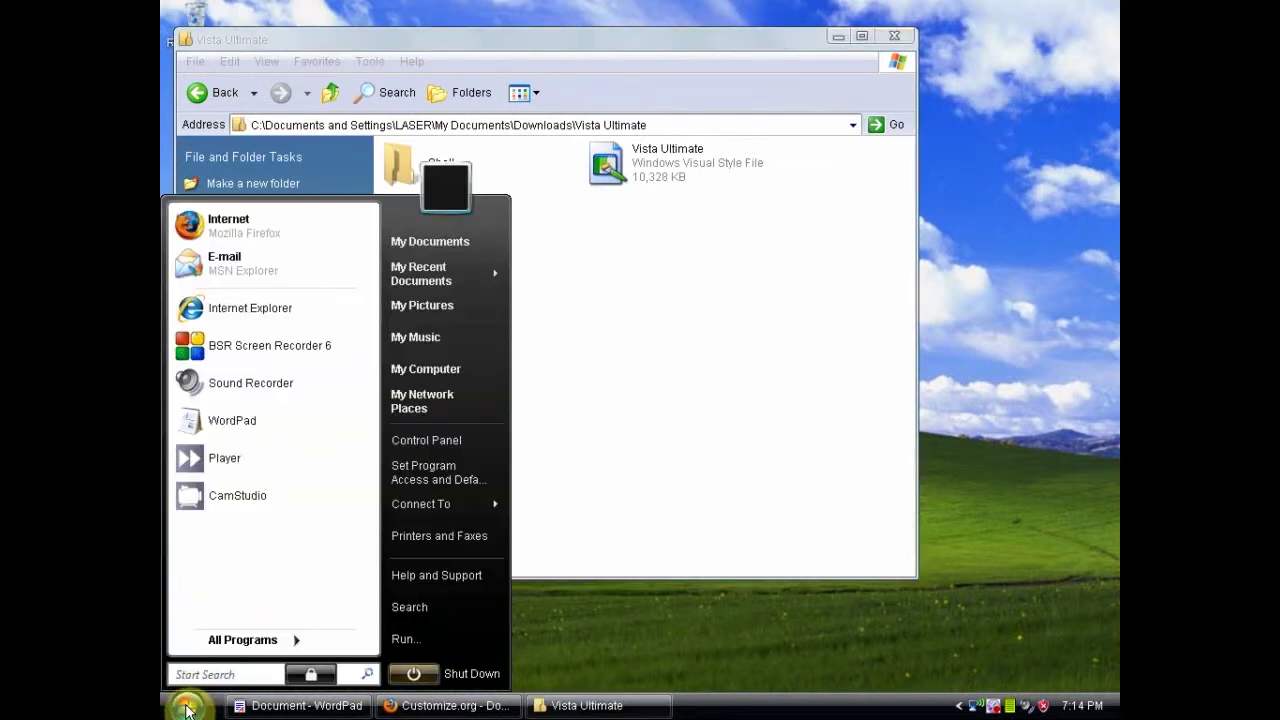
left_click(184, 710)
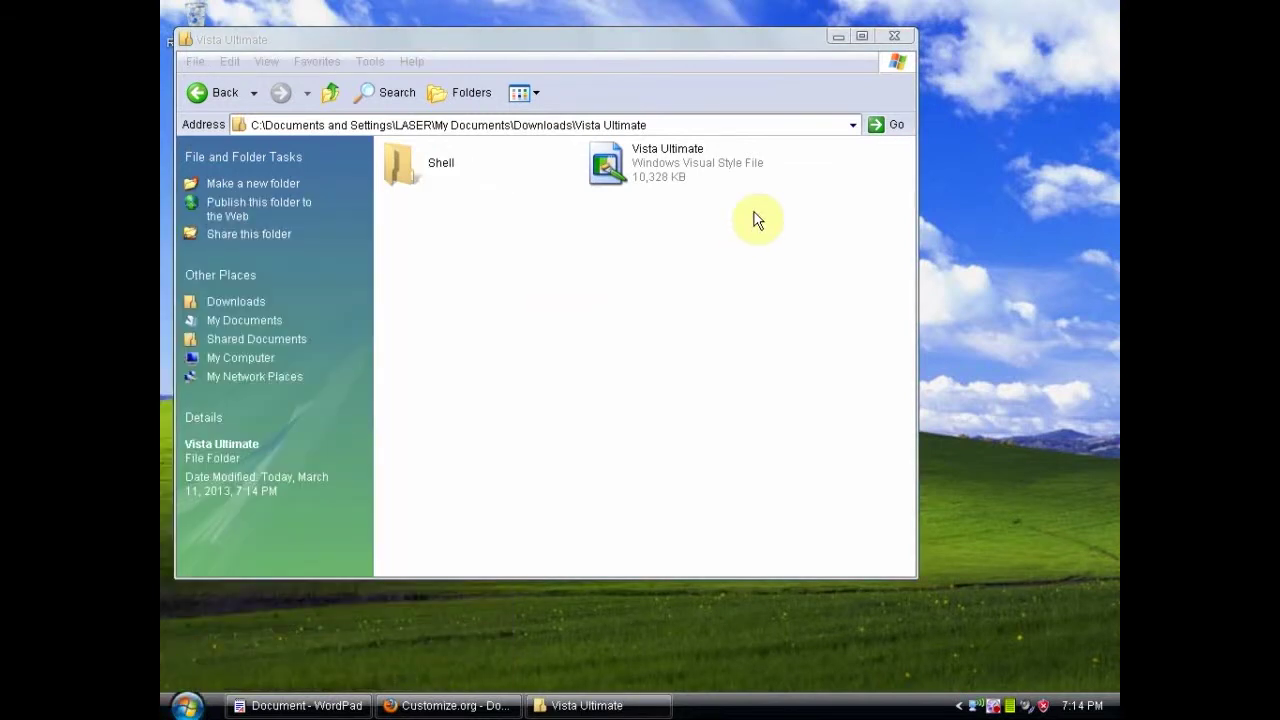
left_click(416, 172)
double_click(416, 172)
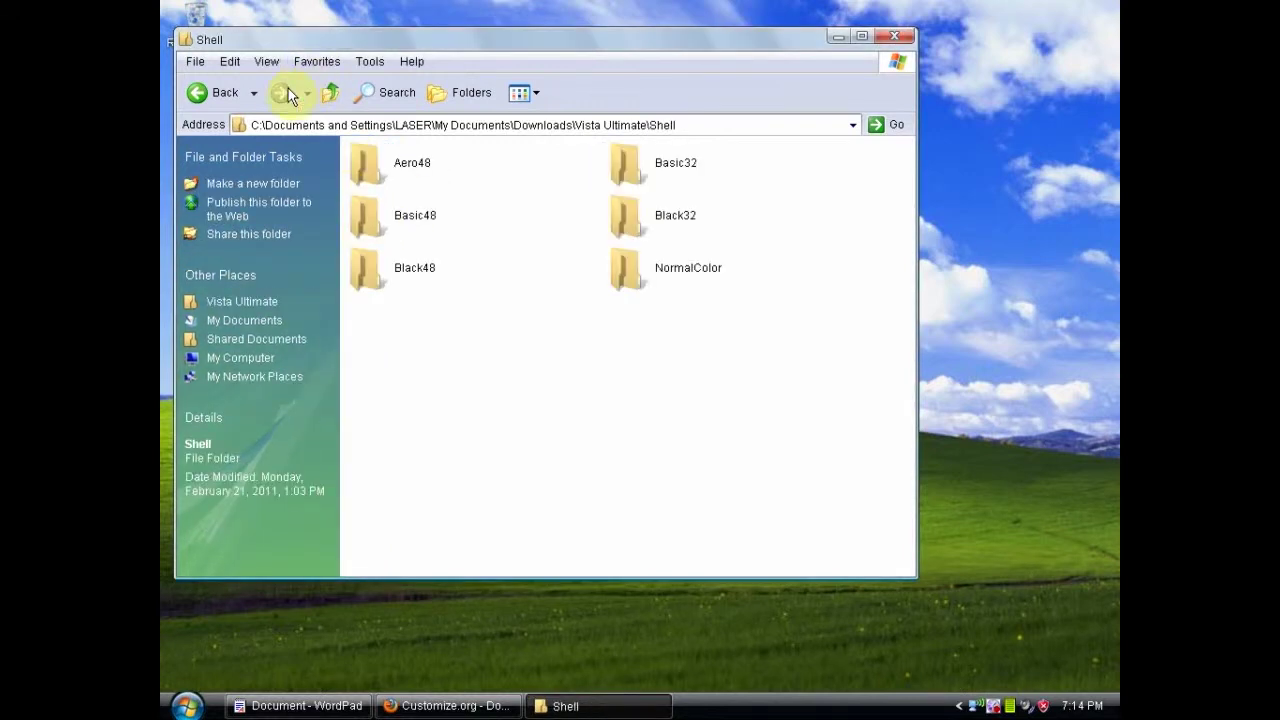